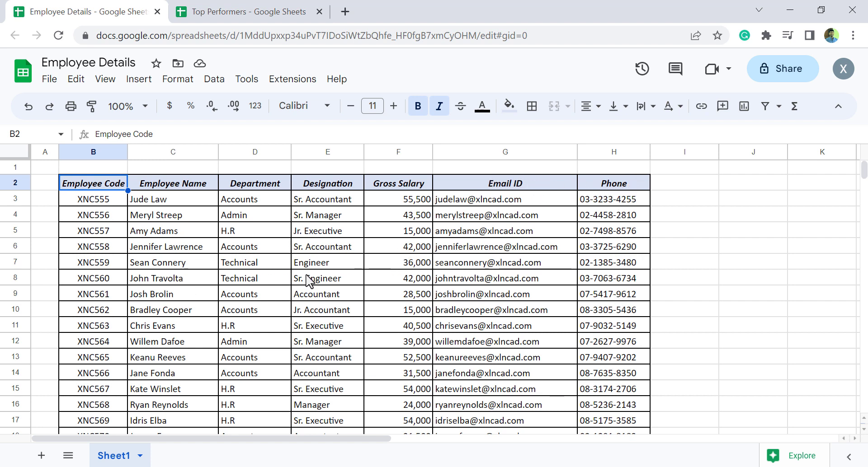
Step: Compare the columns of the Employee Details spreadsheet with the Top Performers table, including the record for employee code XNC558
left_click(247, 18)
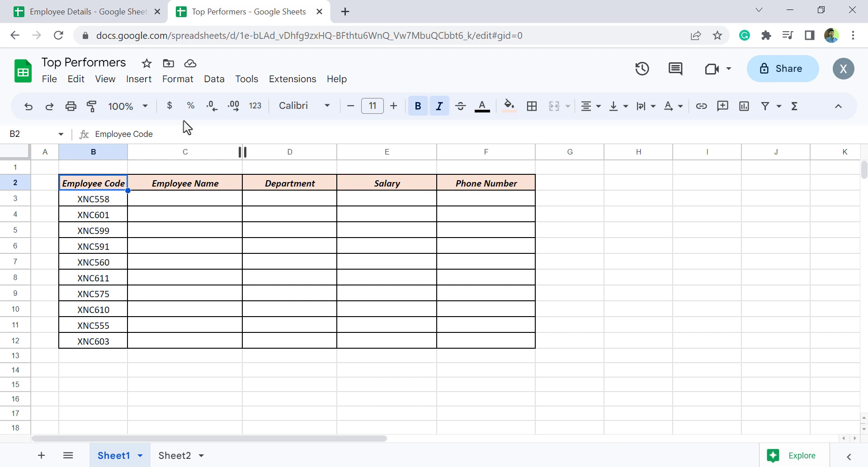
left_click(88, 13)
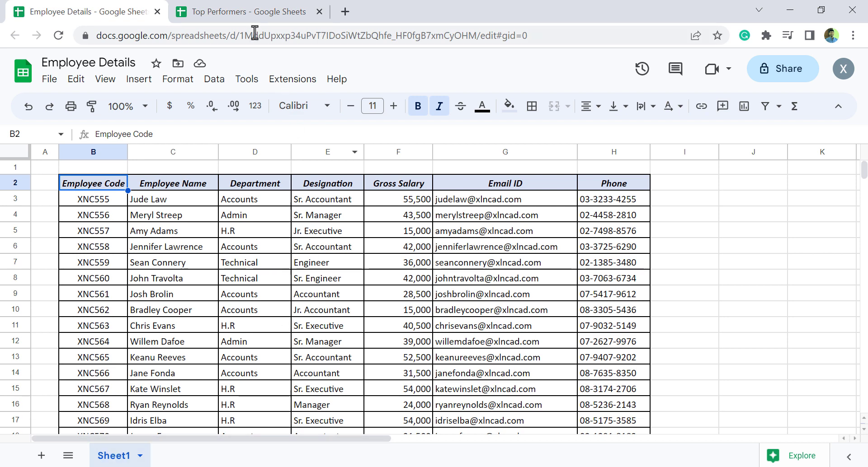
left_click(248, 14)
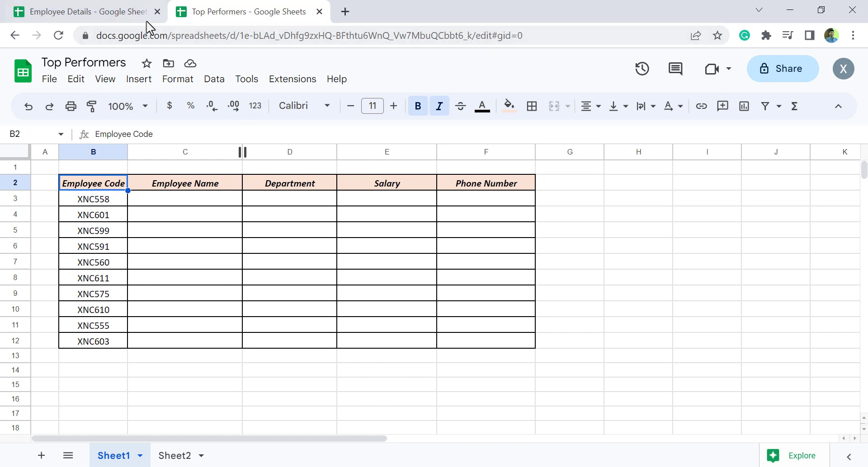
left_click(75, 16)
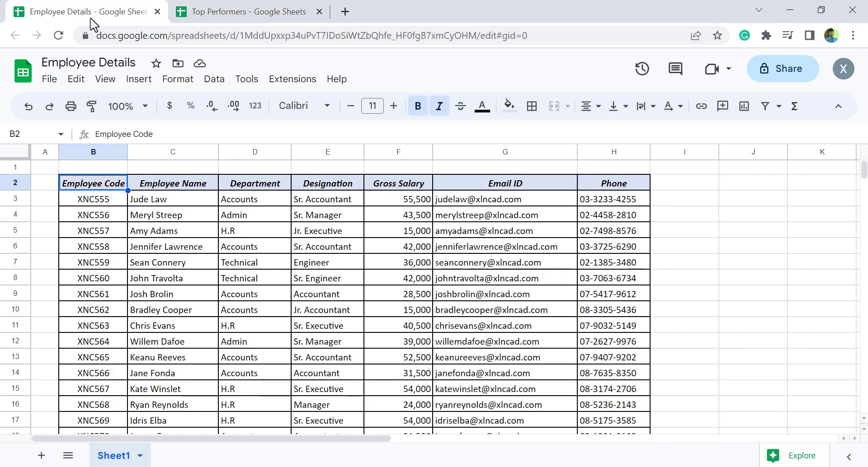
left_click(238, 15)
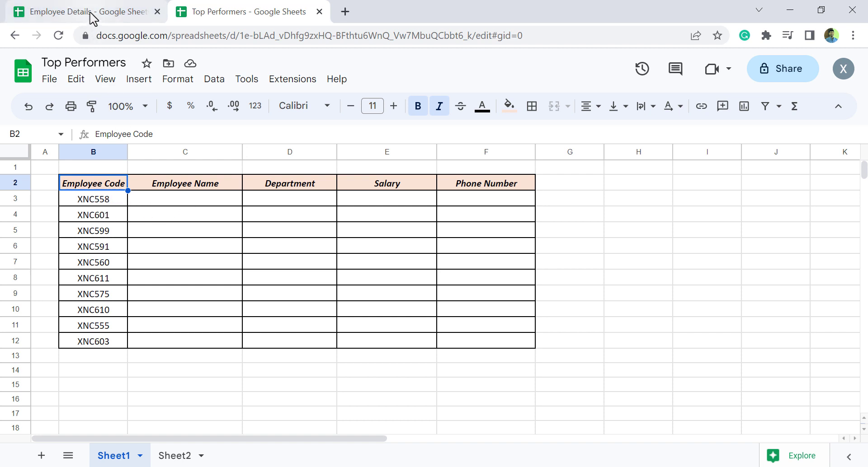
left_click(73, 13)
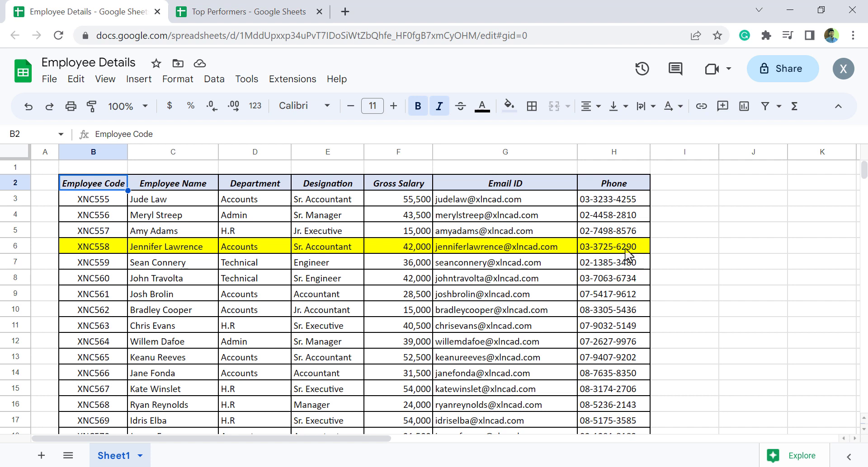
Step: In the Top Performers spreadsheet, start a VLOOKUP formula in cell C3 with B3 as the search key
left_click(215, 9)
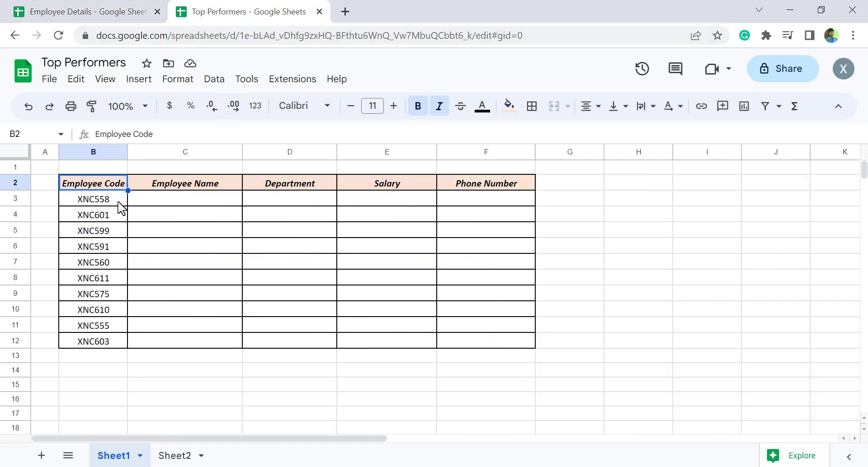
left_click(183, 200)
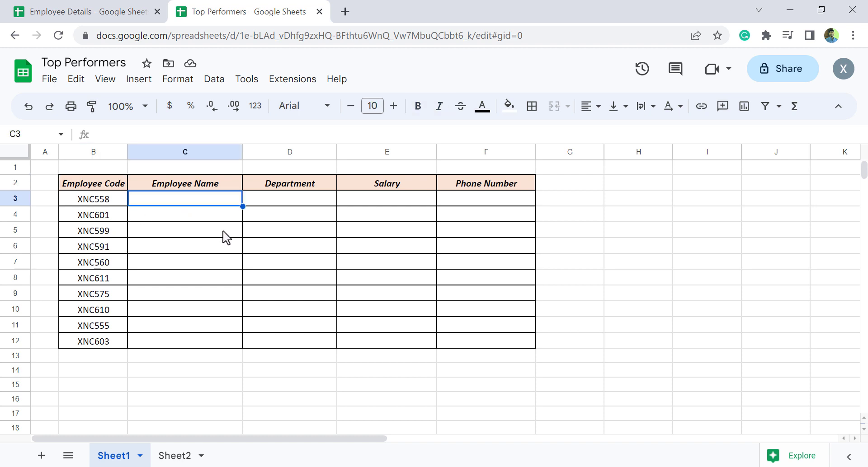
type("=VLOOK")
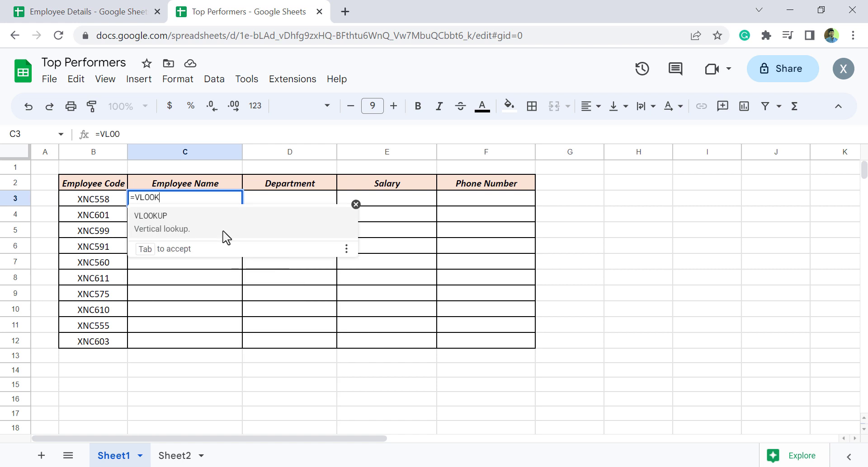
type("UP(")
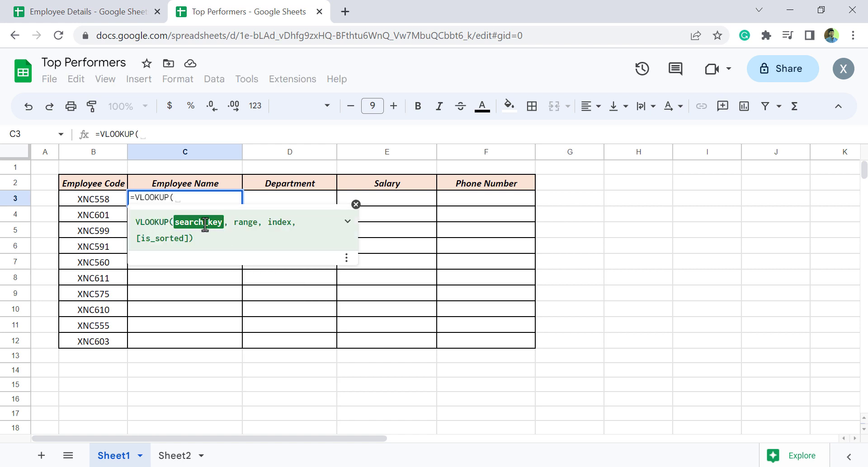
left_click(116, 200)
type(",")
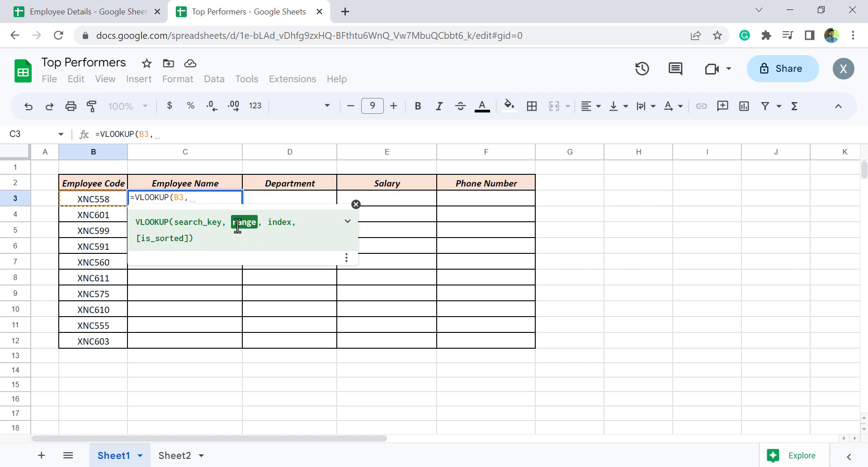
Step: Copy the URL of the Employee Details spreadsheet and check which rows and columns its employee table spans
left_click(88, 20)
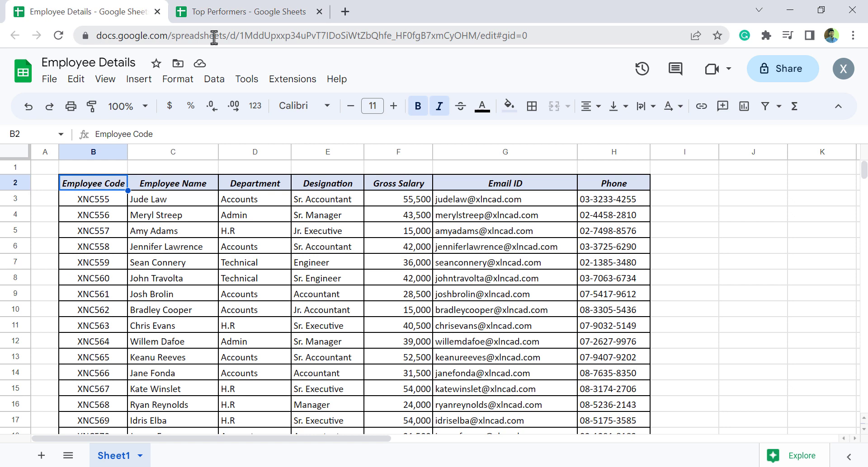
left_click(547, 36)
key("ctrl+c")
right_click(497, 38)
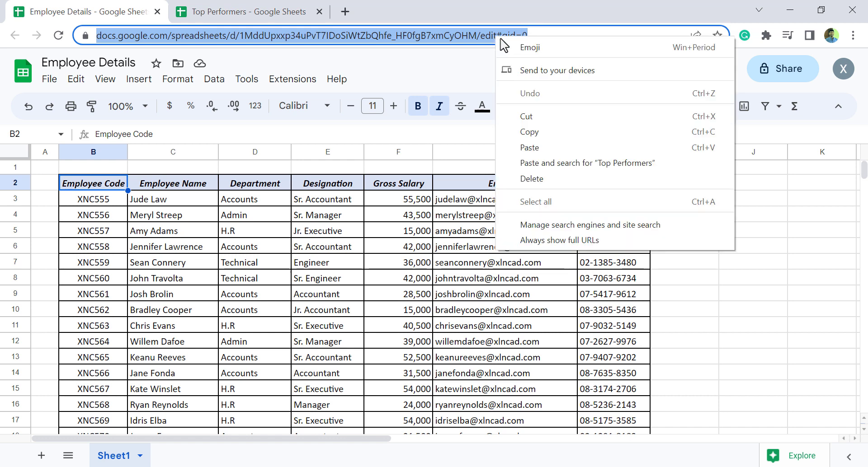
left_click(528, 131)
key("Escape")
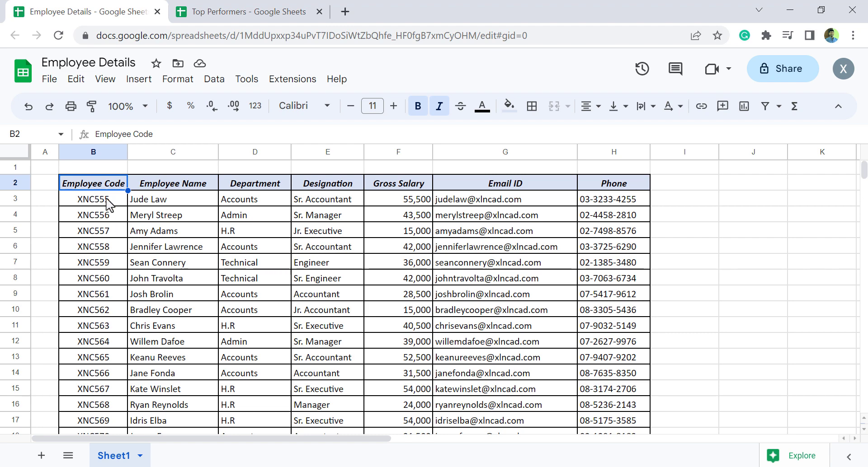
scroll(300, 306, "down", 20)
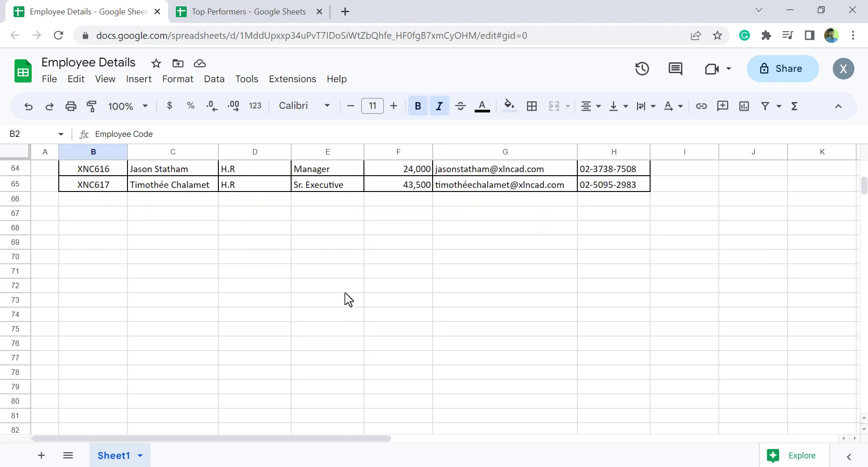
scroll(348, 297, "up", 1)
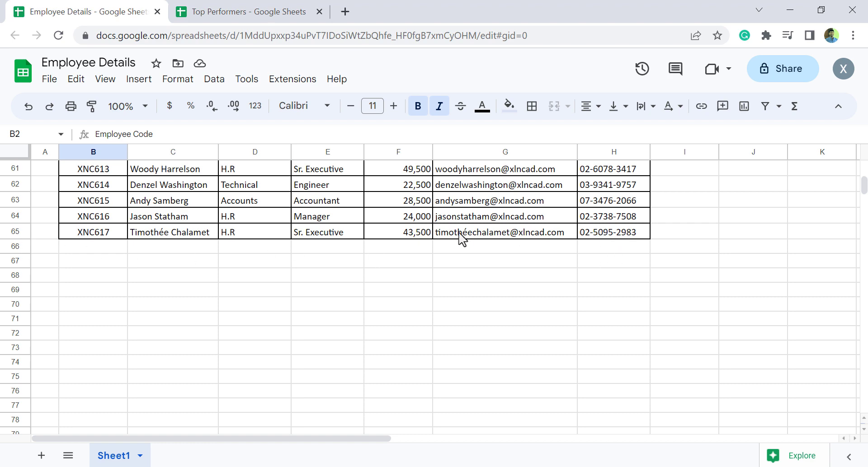
scroll(151, 230, "up", 7)
scroll(152, 231, "up", 12)
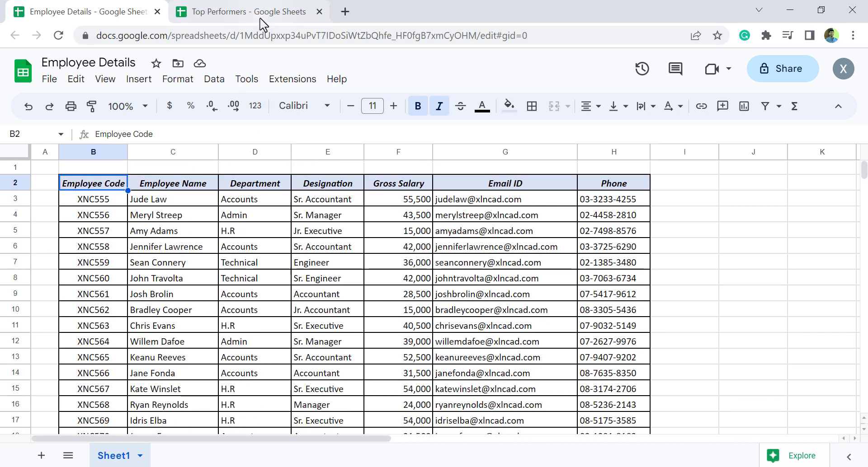
Step: In the Top Performers C3 formula, insert IMPORTRANGE as the lookup range with the copied spreadsheet URL in quotes
left_click(253, 12)
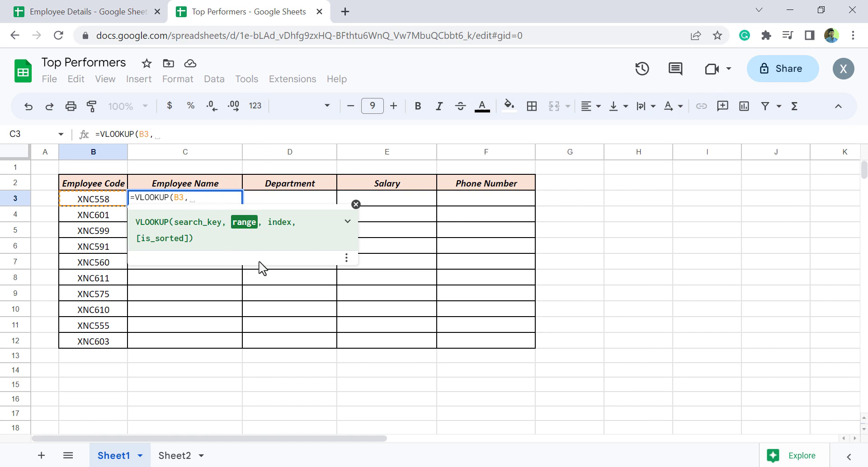
type("IMPOR")
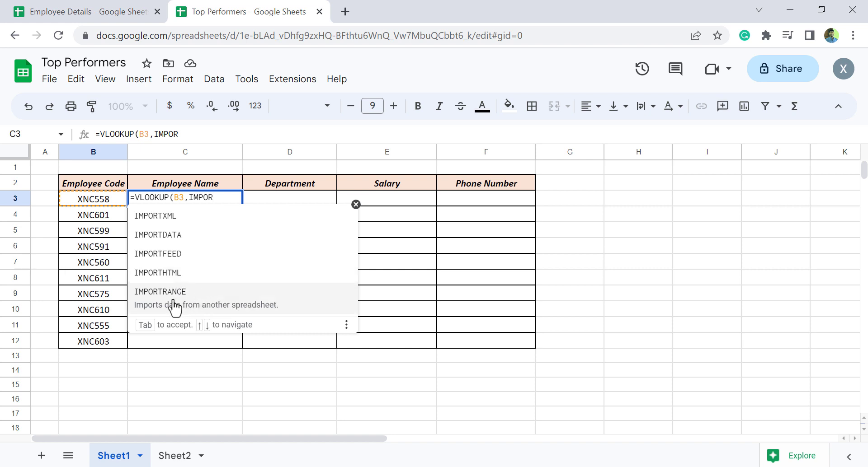
left_click(202, 302)
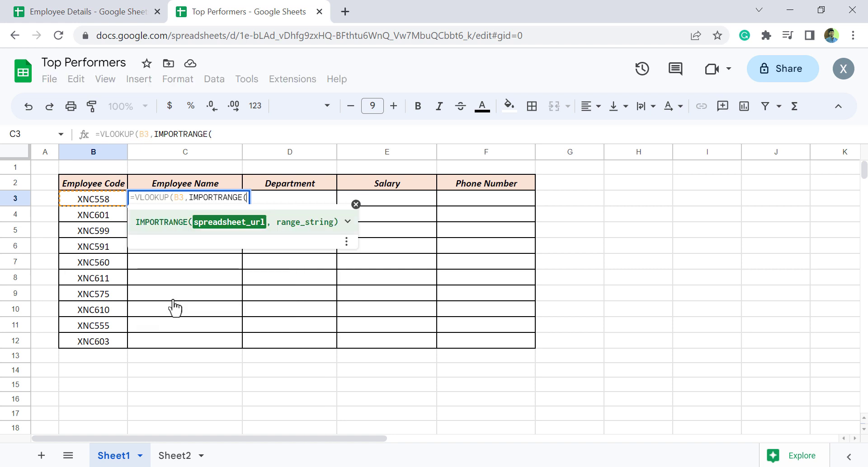
type("\"")
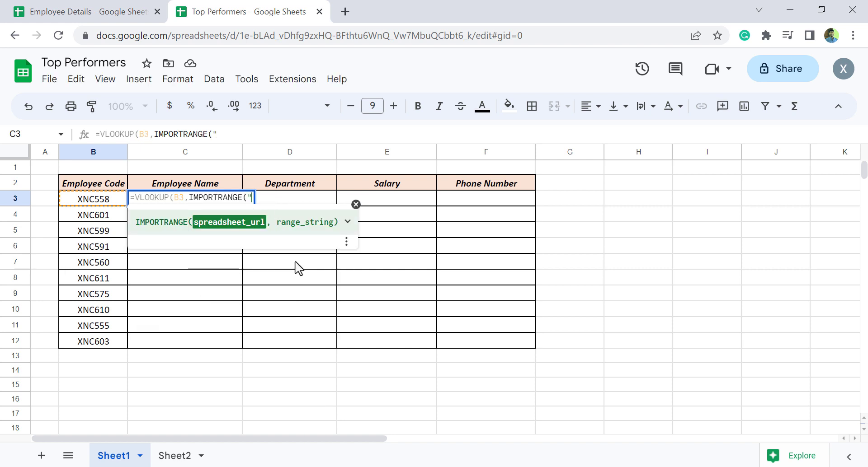
right_click(251, 198)
left_click(297, 304)
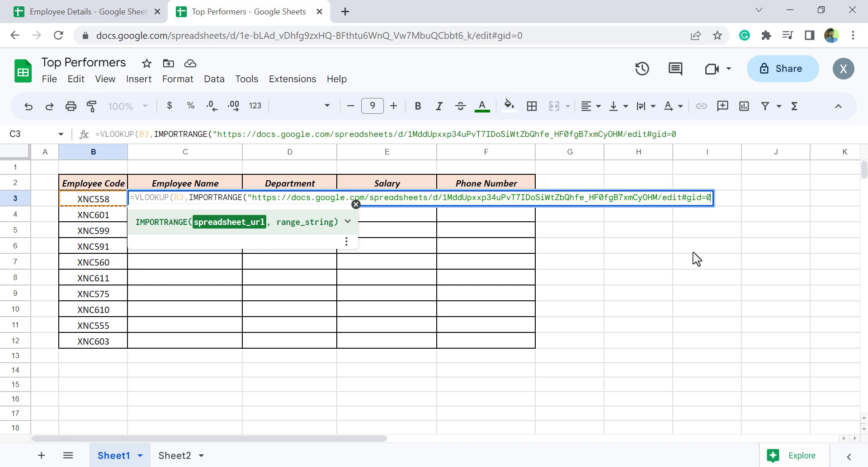
Step: Complete the IMPORTRANGE part of the formula with the range string "Sheet1!B3:H65"
type(",")
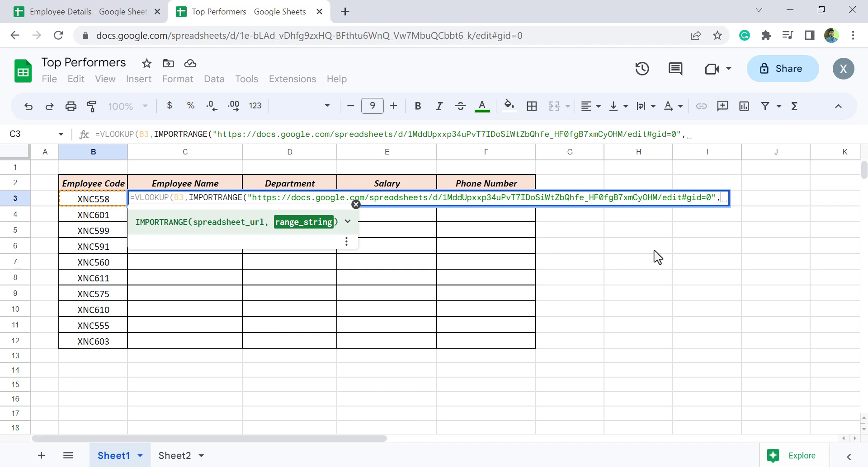
type("\"")
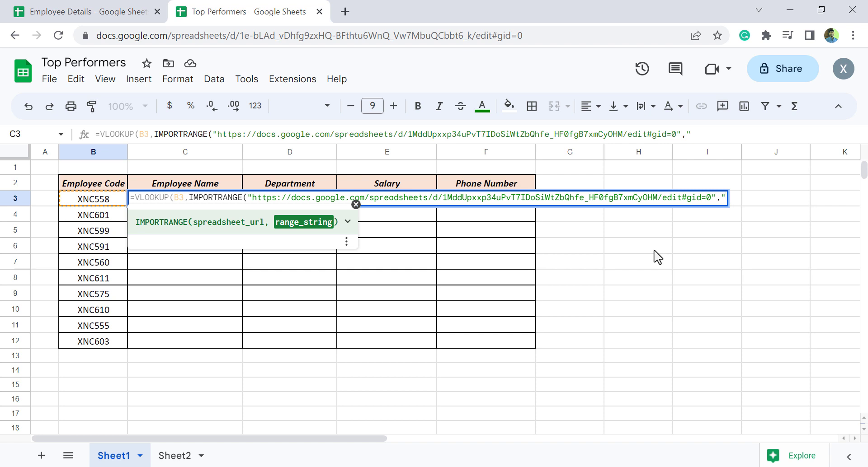
type("Sheet1")
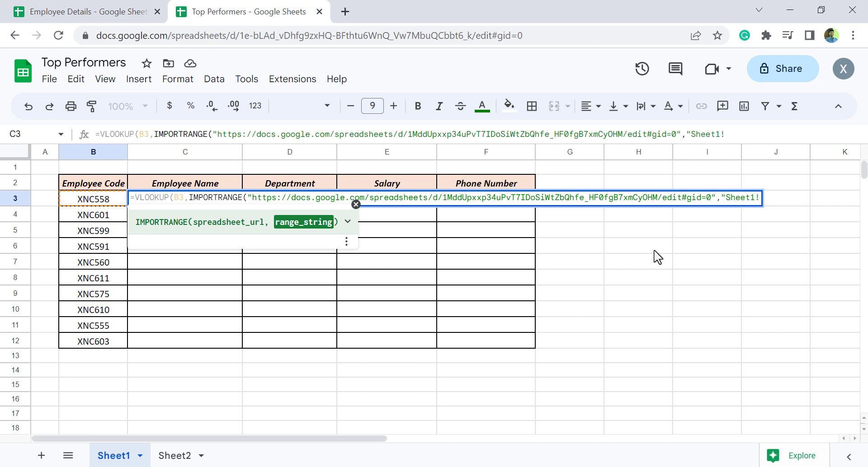
type("!B3:H65")
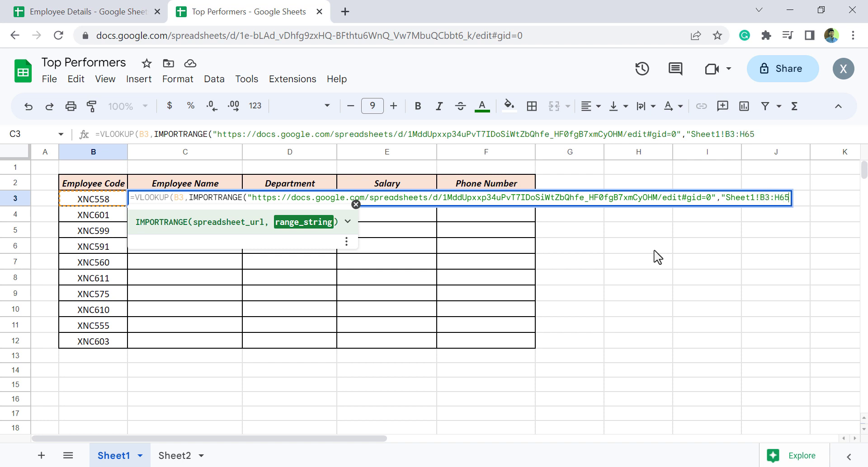
type("\")")
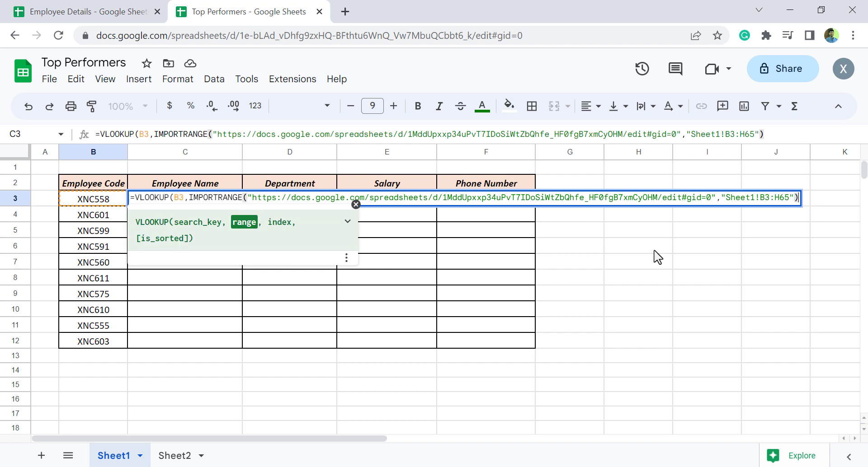
Step: Finish the C3 VLOOKUP with the Employee Name column index 2 and FALSE, and allow access to the source spreadsheet
type(",")
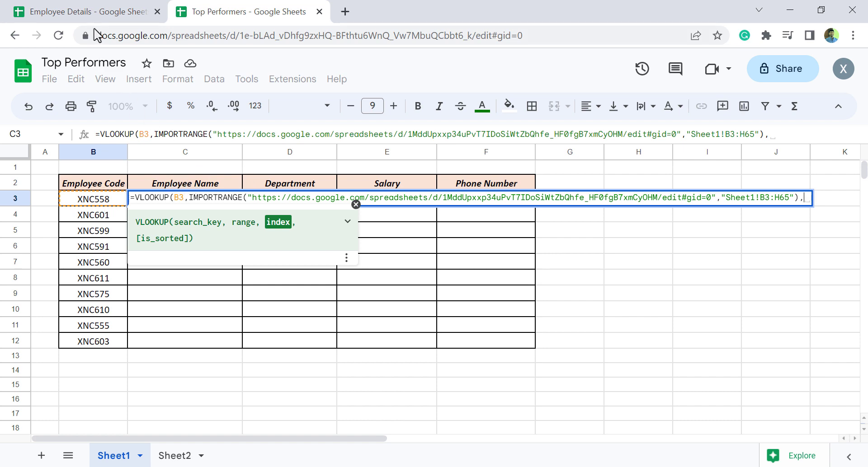
left_click(90, 12)
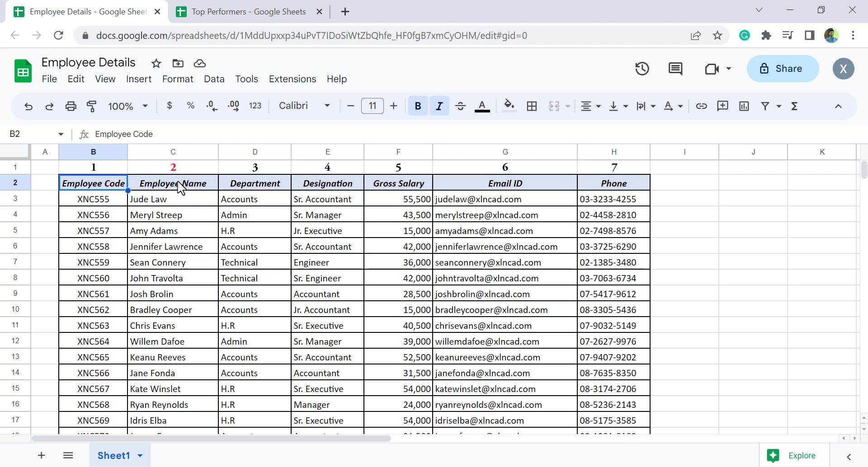
left_click(234, 13)
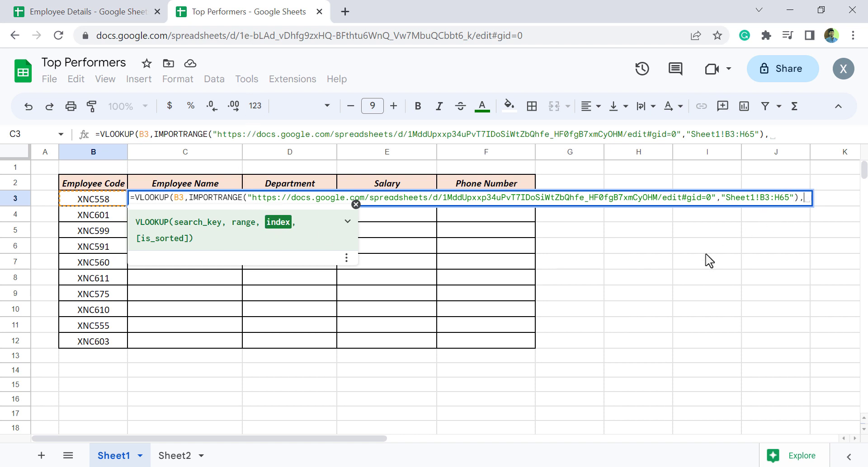
type("2,")
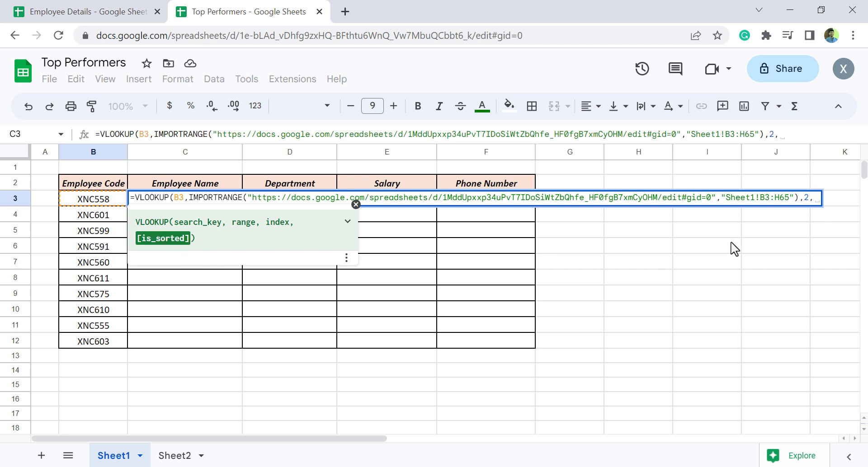
type("FALSE")
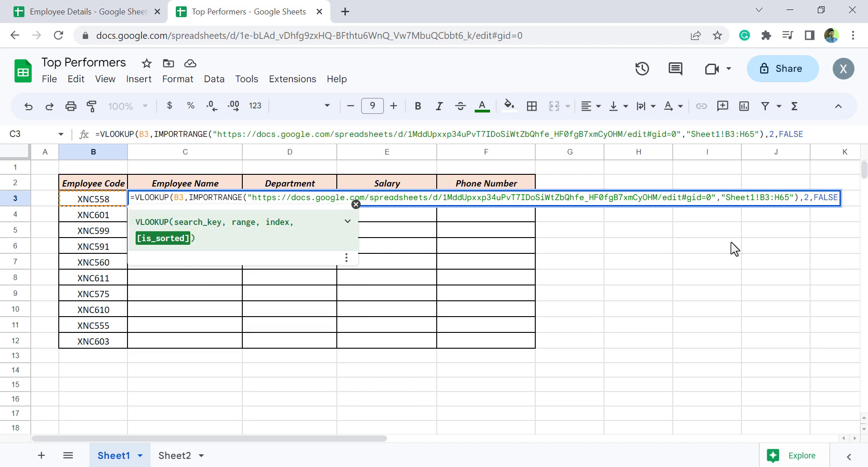
type(")")
key("Return")
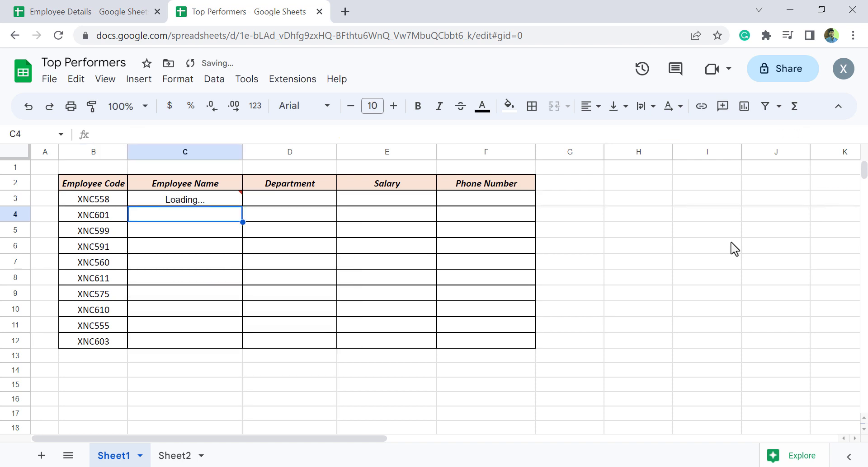
mouse_move(207, 202)
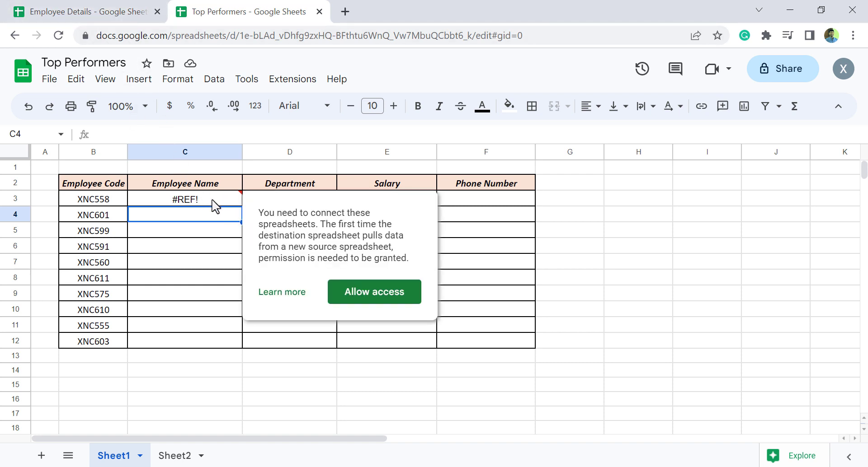
left_click(375, 292)
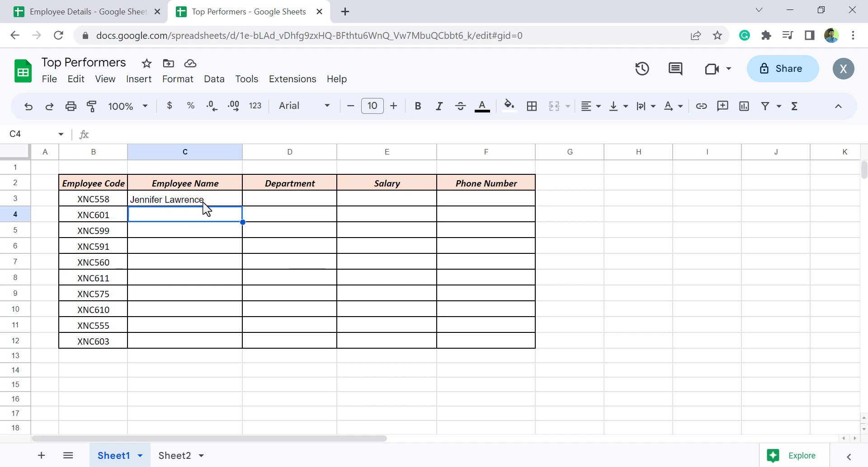
Step: Lock the lookup key's column as $B3 in the C3 formula and fill the formula across to F3
left_click(85, 10)
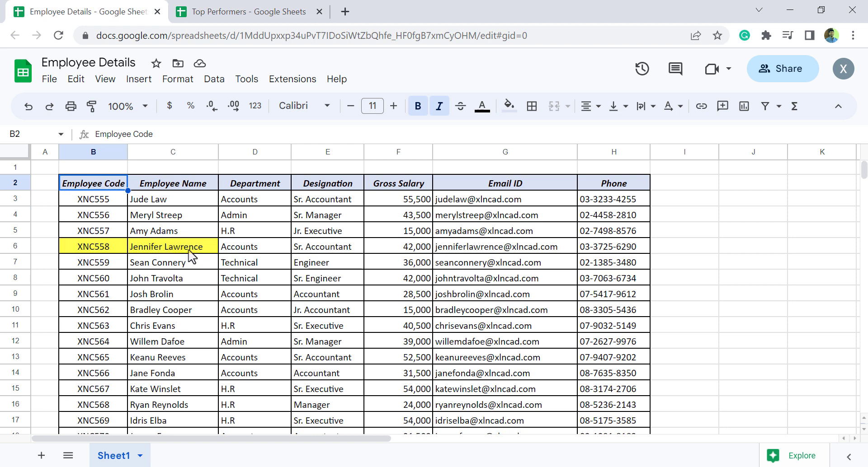
left_click(232, 13)
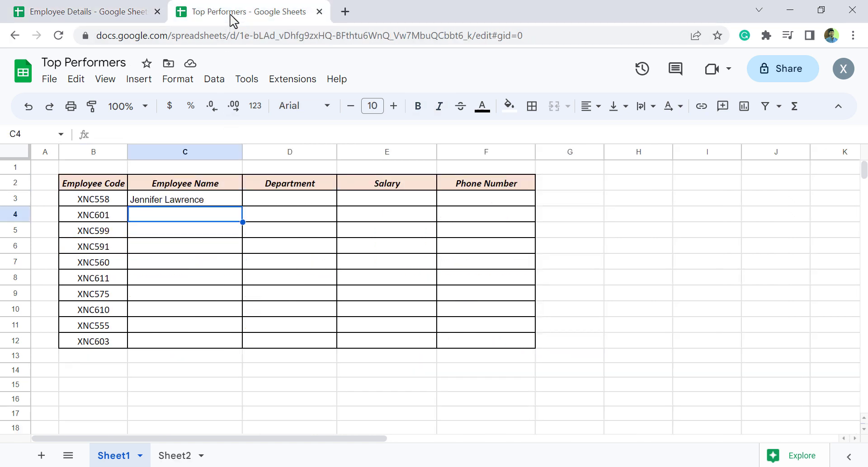
left_click(218, 198)
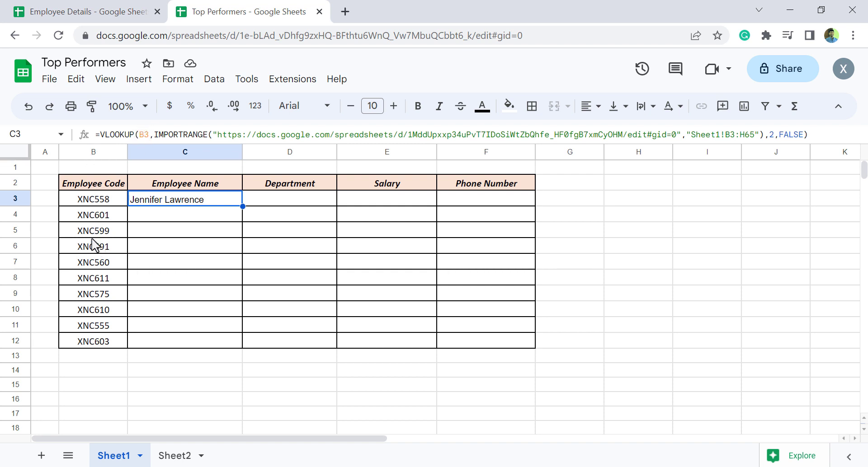
left_click(140, 135)
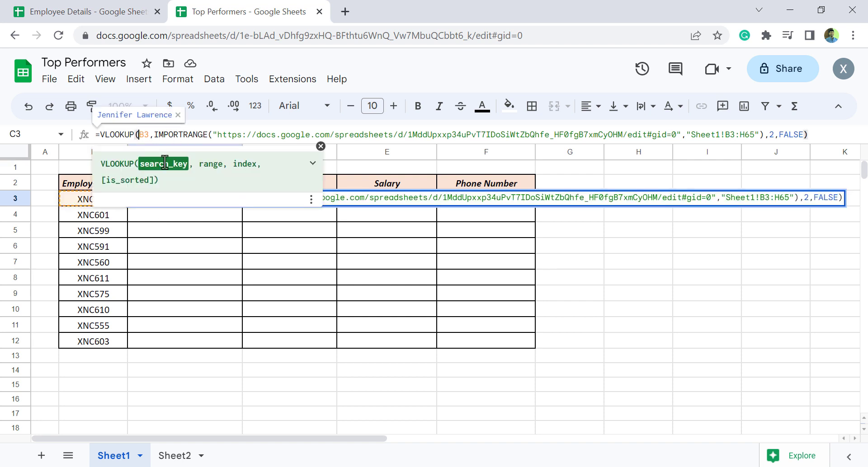
type("$")
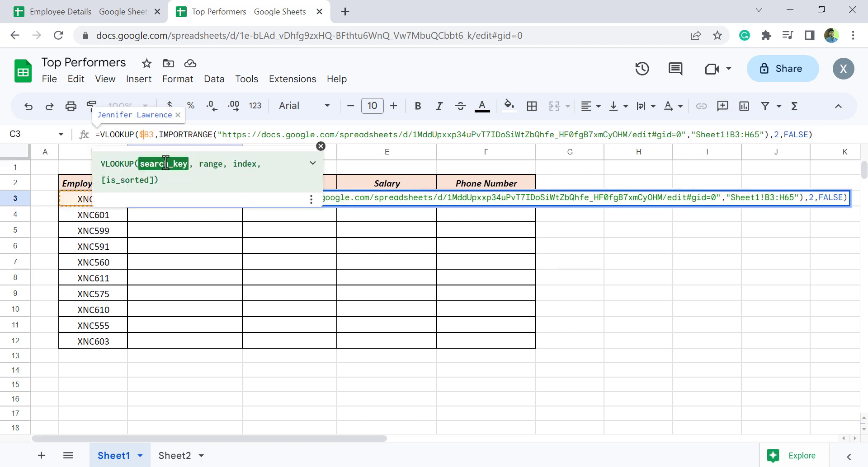
key("Return")
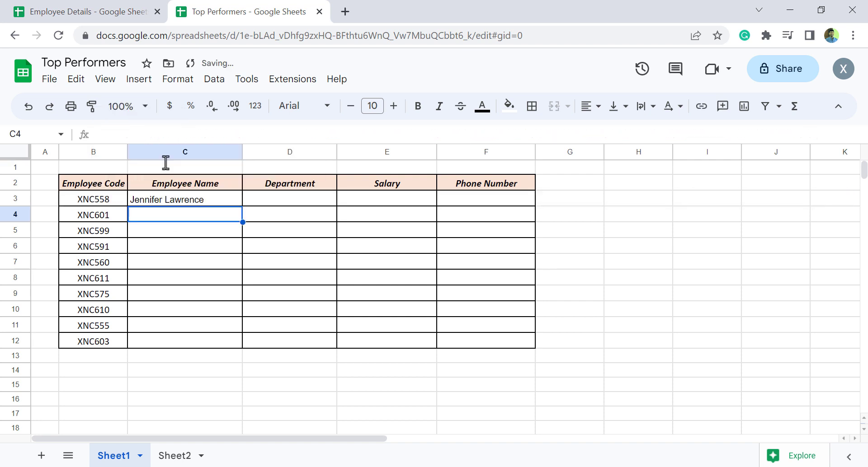
left_click(213, 204)
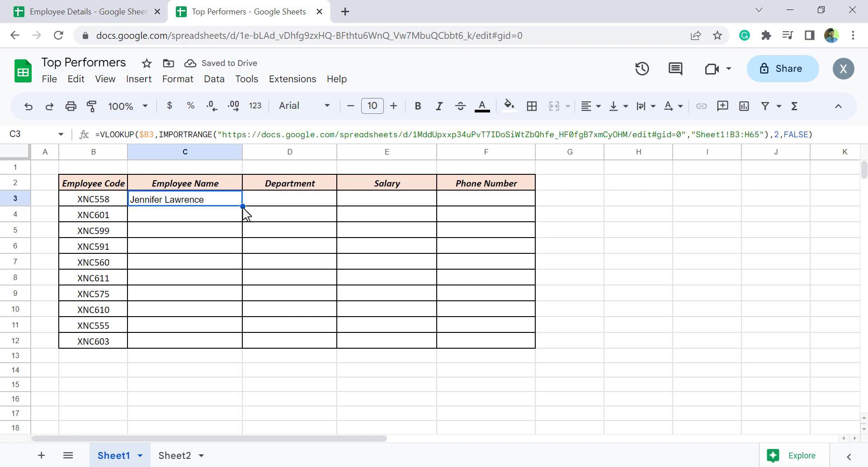
left_click_drag(243, 207, 522, 207)
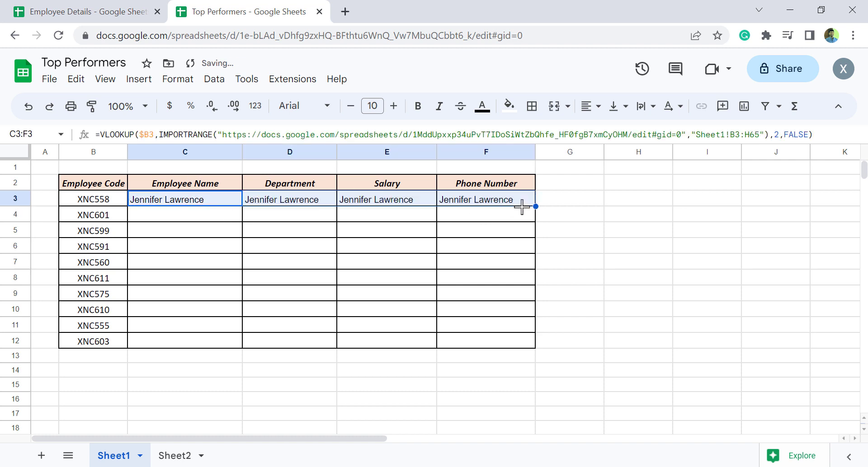
Step: Set the VLOOKUP column index in D3 to 3 for Department and check the result against the Employee Details spreadsheet
left_click(296, 206)
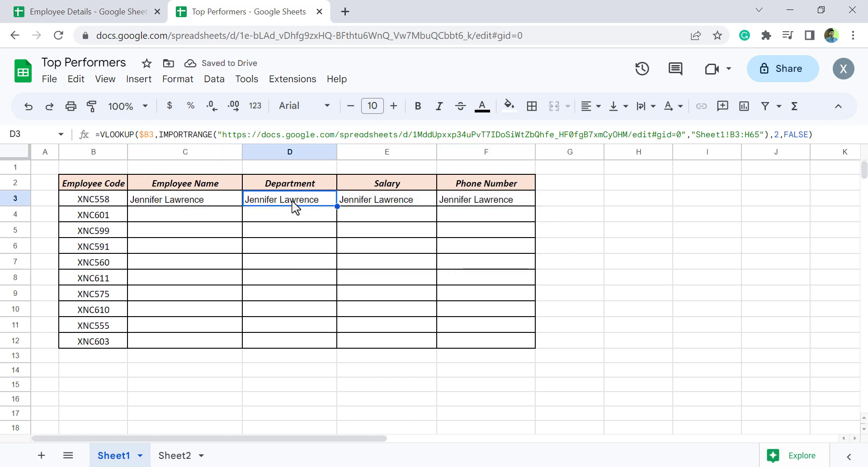
left_click(86, 10)
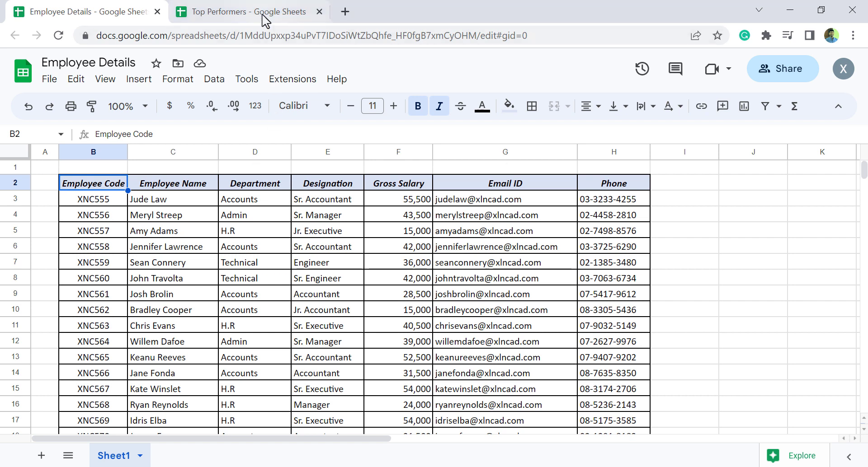
left_click(276, 14)
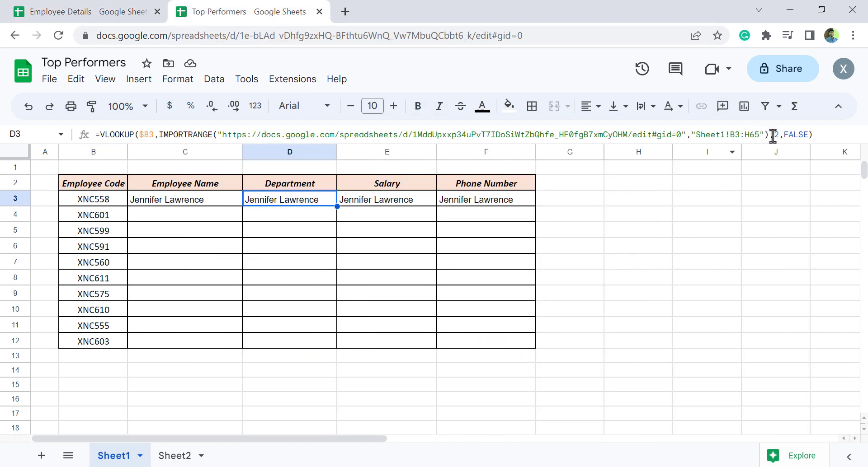
double_click(776, 134)
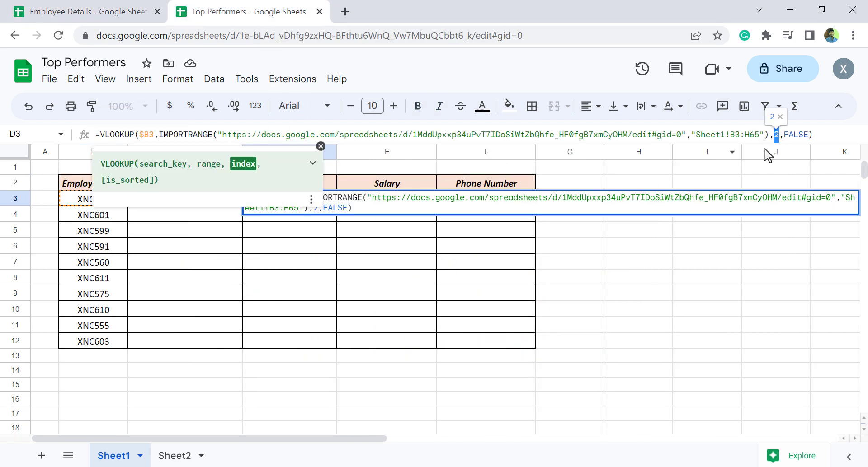
type("3")
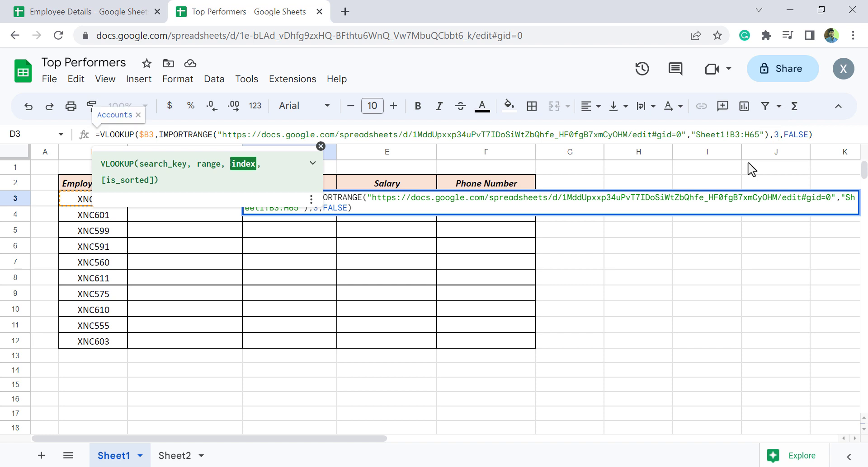
key("Return")
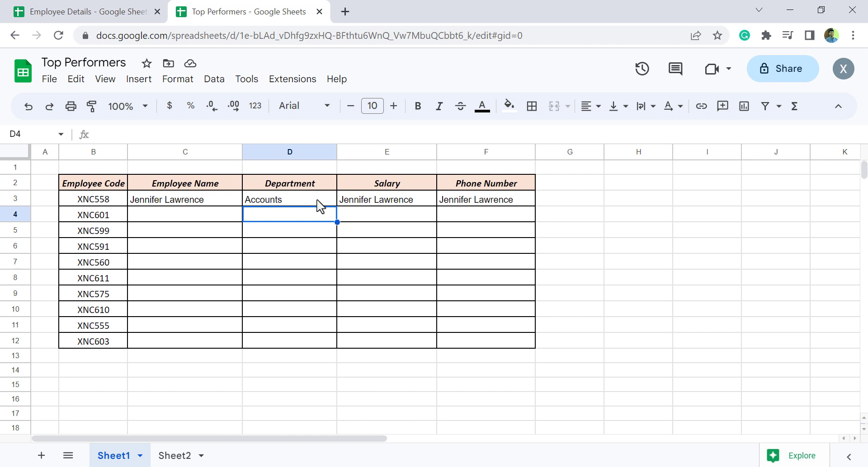
left_click(113, 12)
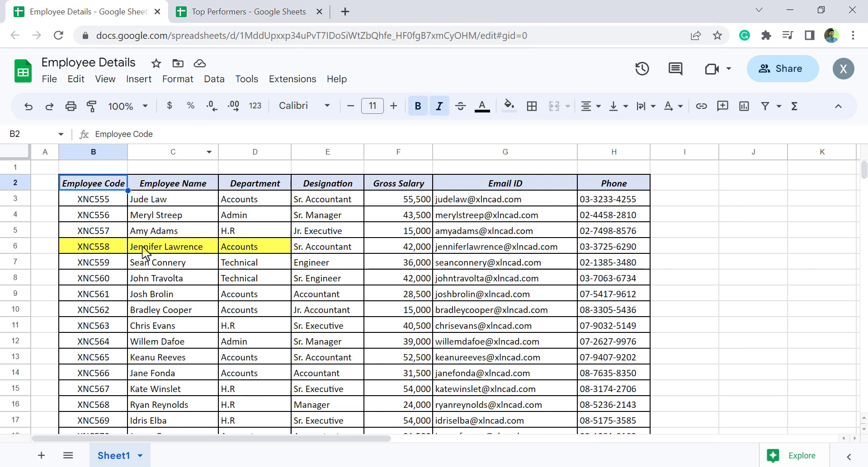
left_click(240, 14)
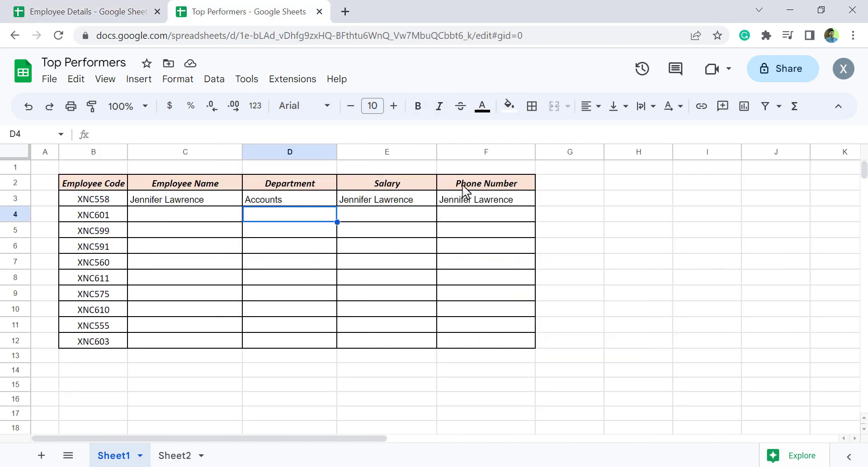
Step: Look up the Gross Salary and Phone column positions in Employee Details and set the VLOOKUP column index in E3 to 5
left_click(67, 12)
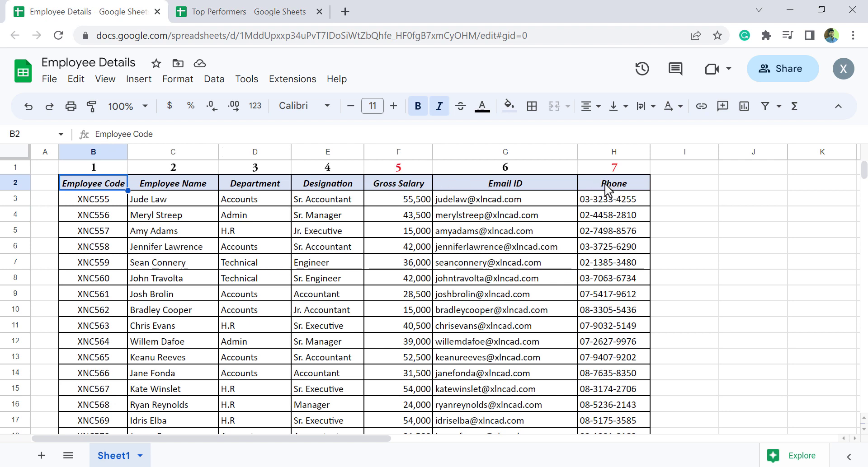
left_click(228, 13)
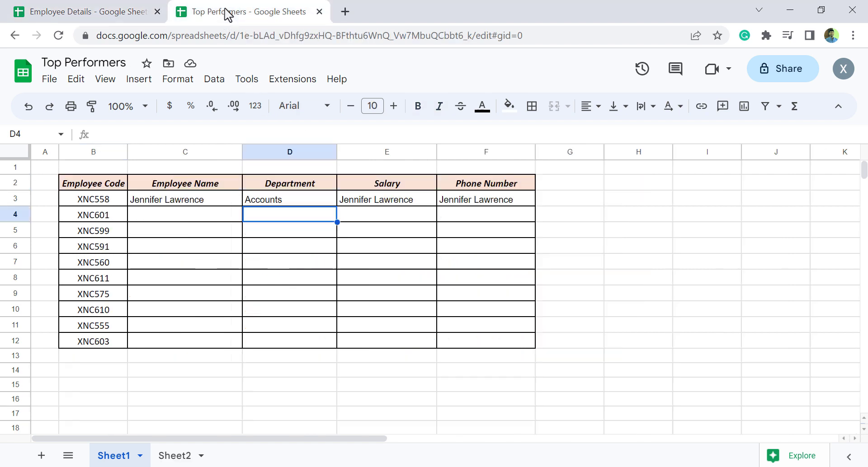
left_click(387, 204)
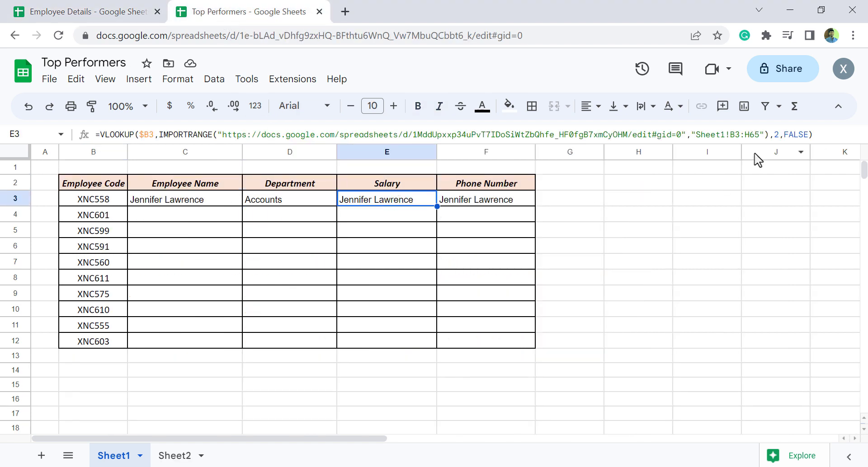
double_click(775, 136)
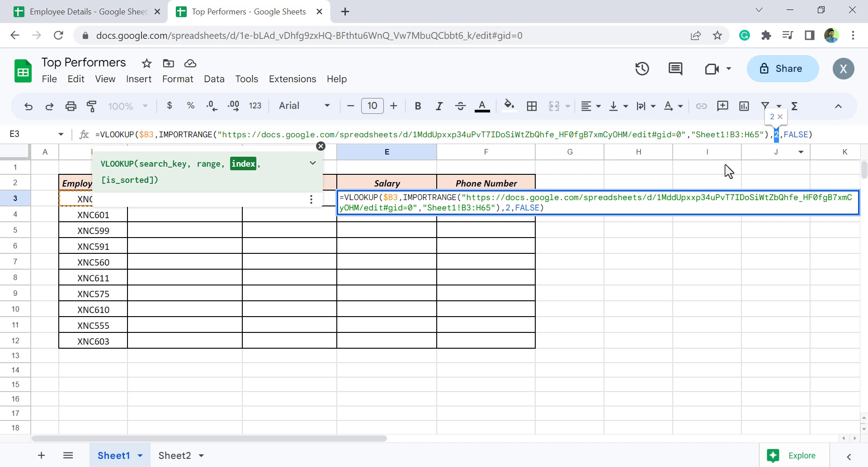
type("4")
key("Return")
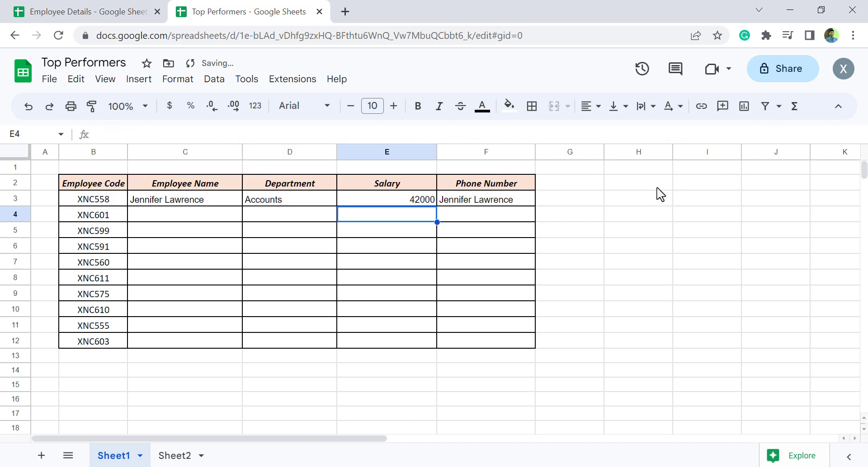
Step: Set the VLOOKUP column index in F3 to 7 for the phone number and check row 3 against Employee Details
left_click(489, 204)
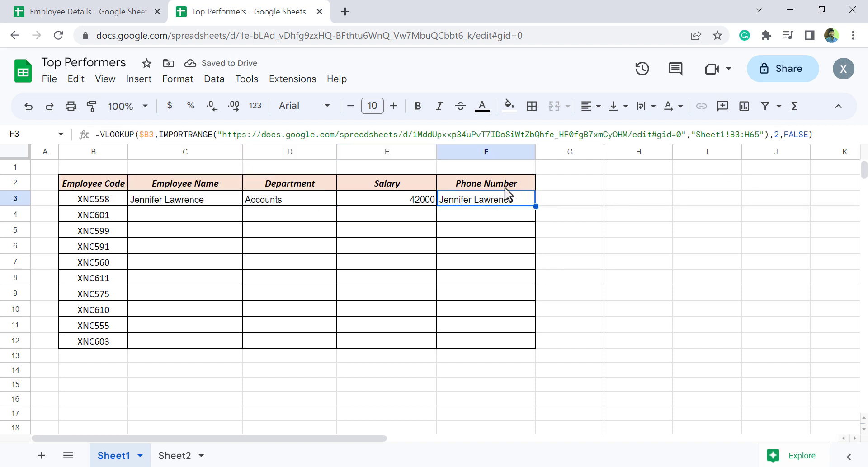
left_click(775, 136)
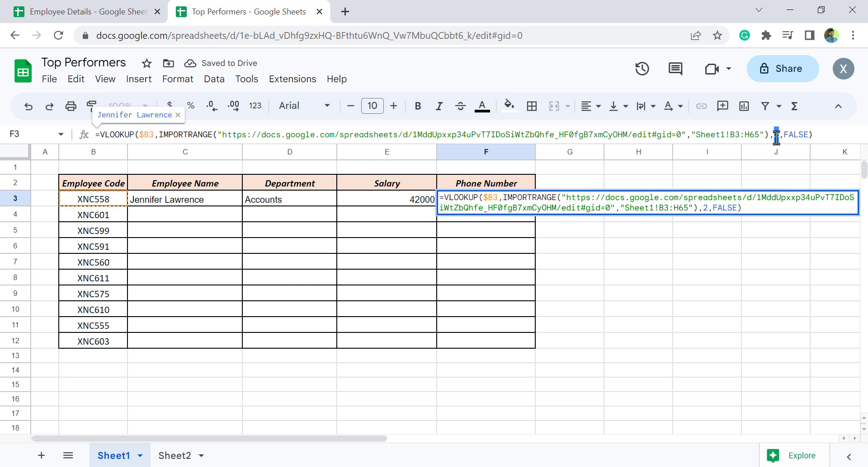
type("7")
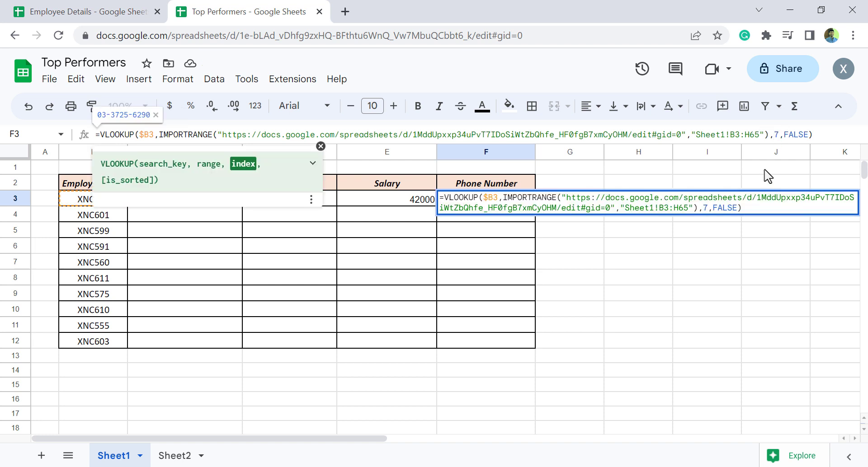
key("Return")
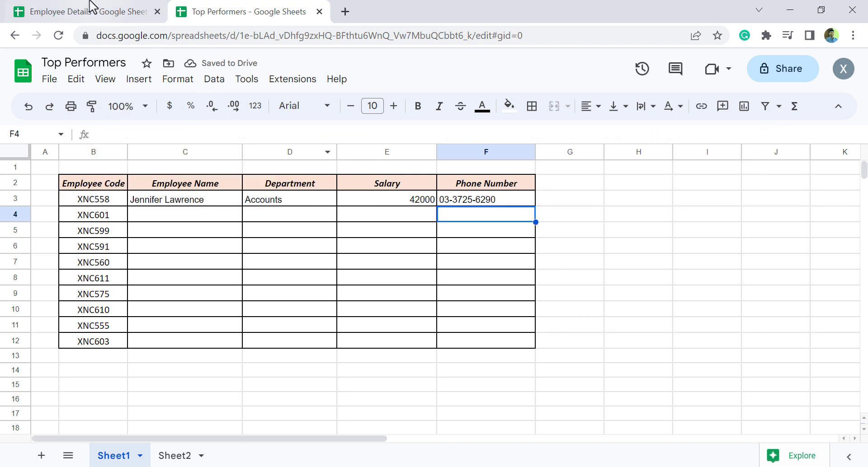
left_click(93, 7)
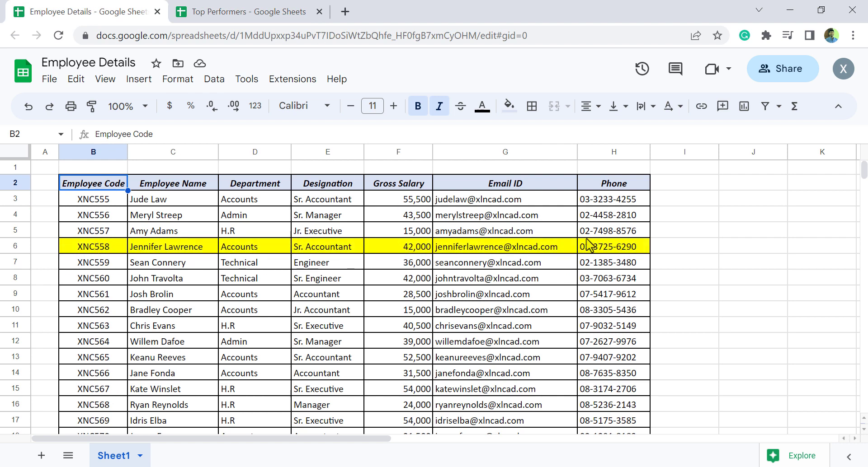
left_click(285, 10)
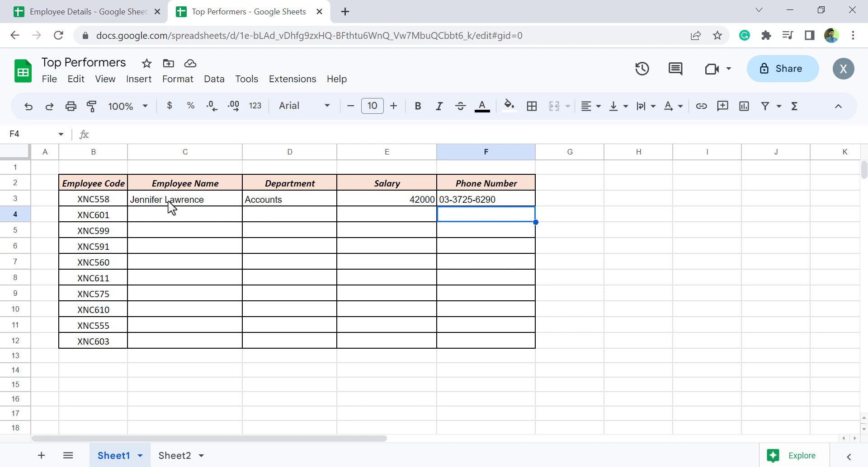
Step: Fill the C3:F3 formulas down to row 12 and compare row 6 with the matching employee in Employee Details
left_click_drag(161, 199, 535, 343)
left_click(87, 253)
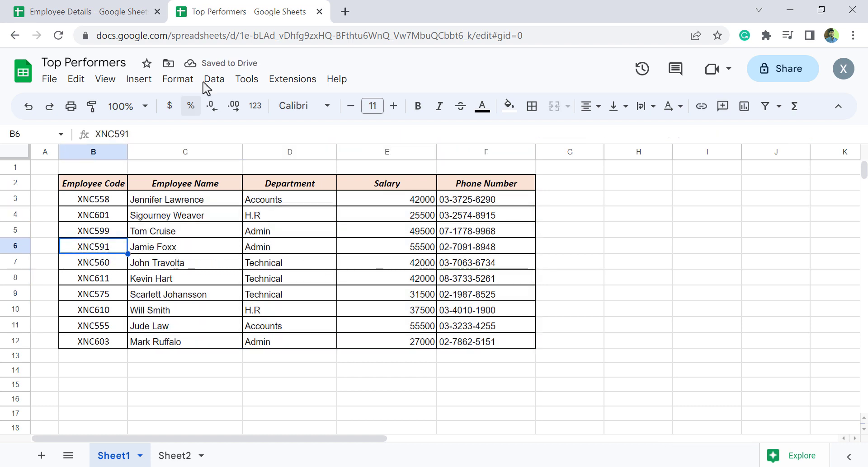
left_click(120, 12)
scroll(103, 298, "down", 10)
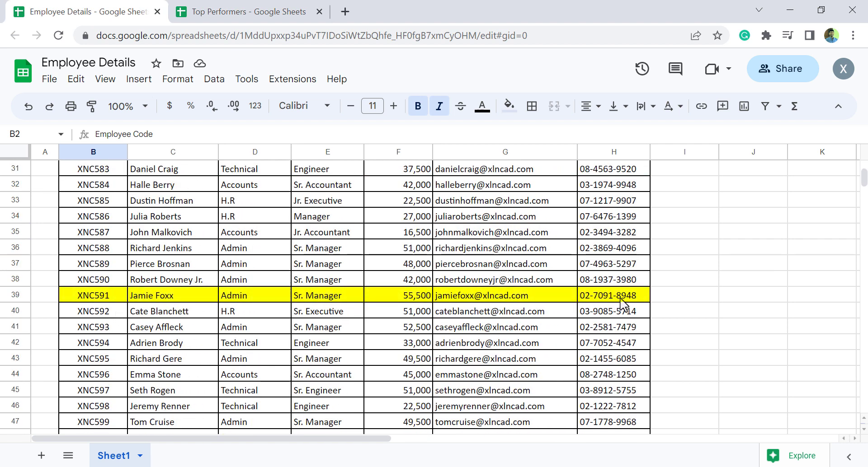
left_click(238, 12)
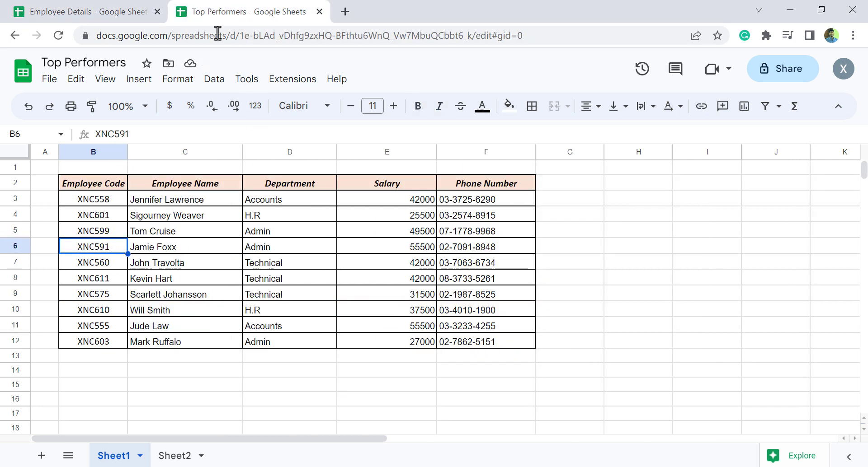
Step: Replace the employee code in B3 with that of the last Employee Details record and compare the retrieved data with the source row
left_click(94, 203)
left_click_drag(116, 135, 137, 134)
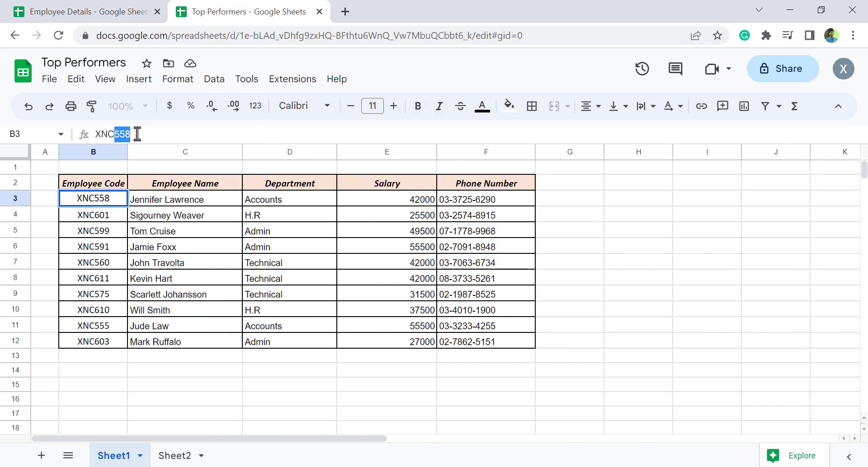
type("617")
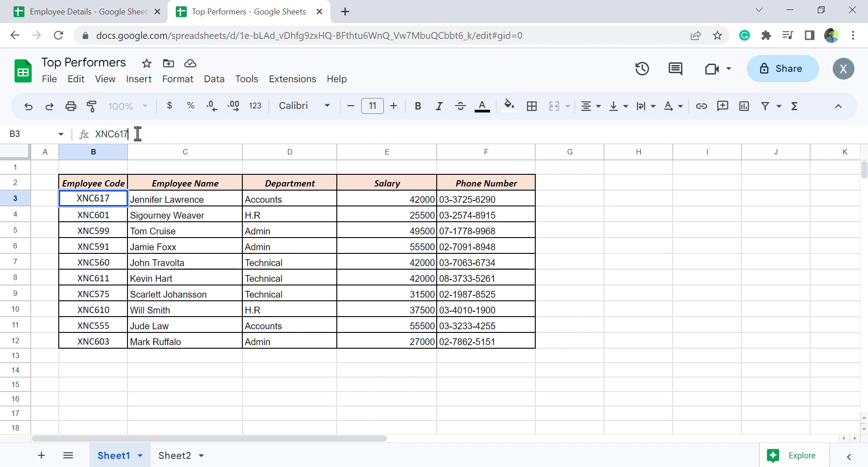
key("Return")
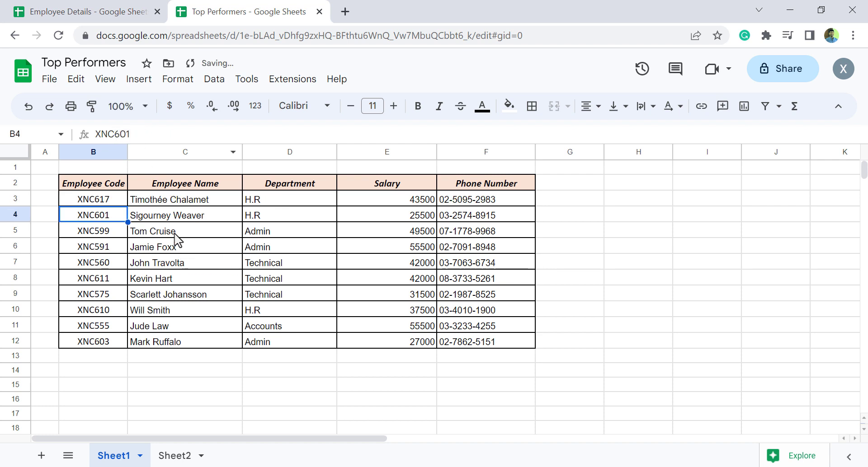
left_click(108, 13)
scroll(154, 262, "down", 9)
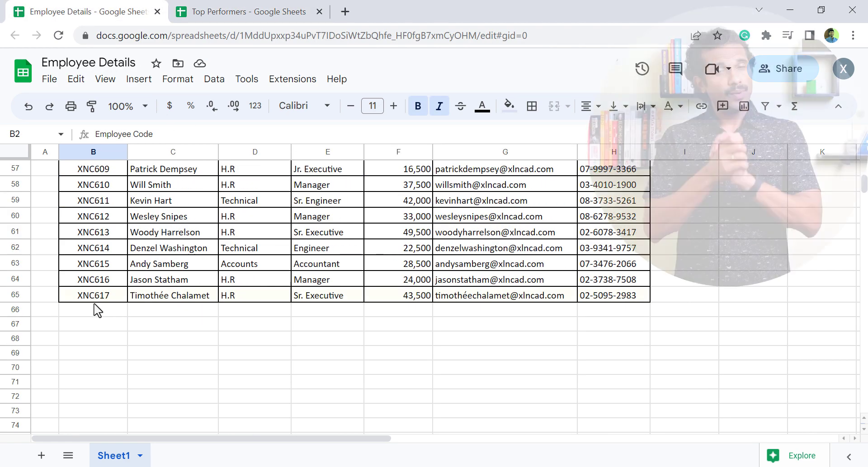